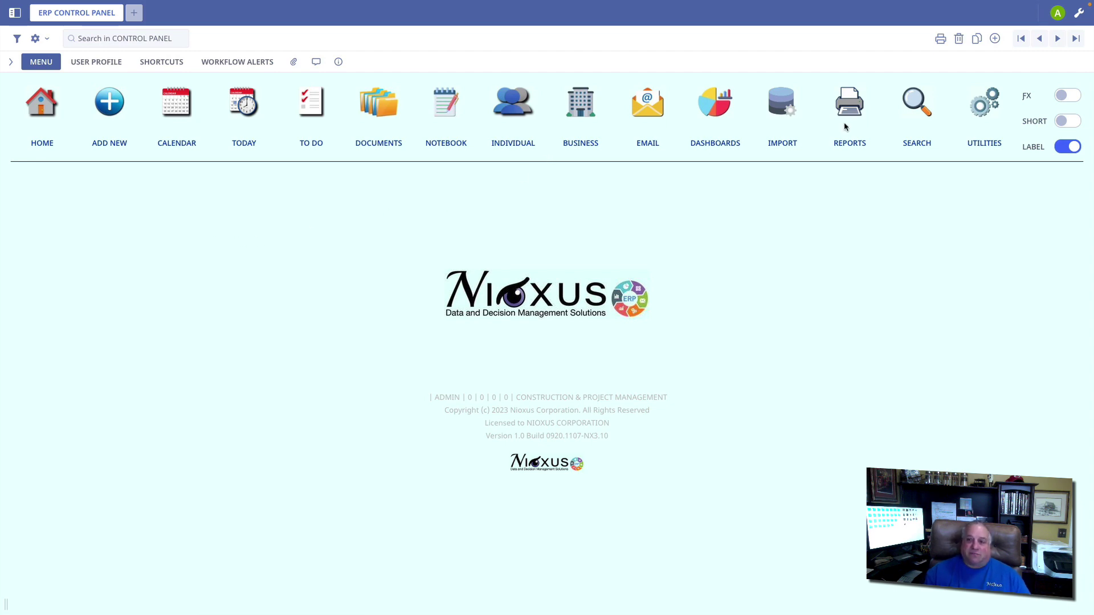
View the customer order invoice ledger from the Sales options
left_click(1073, 97)
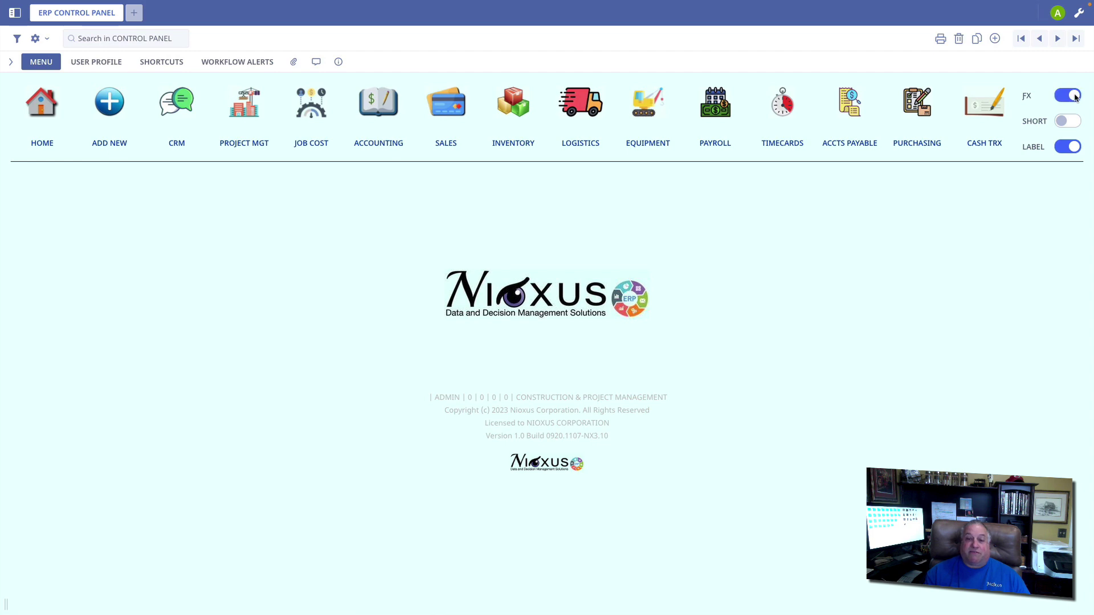
left_click(442, 113)
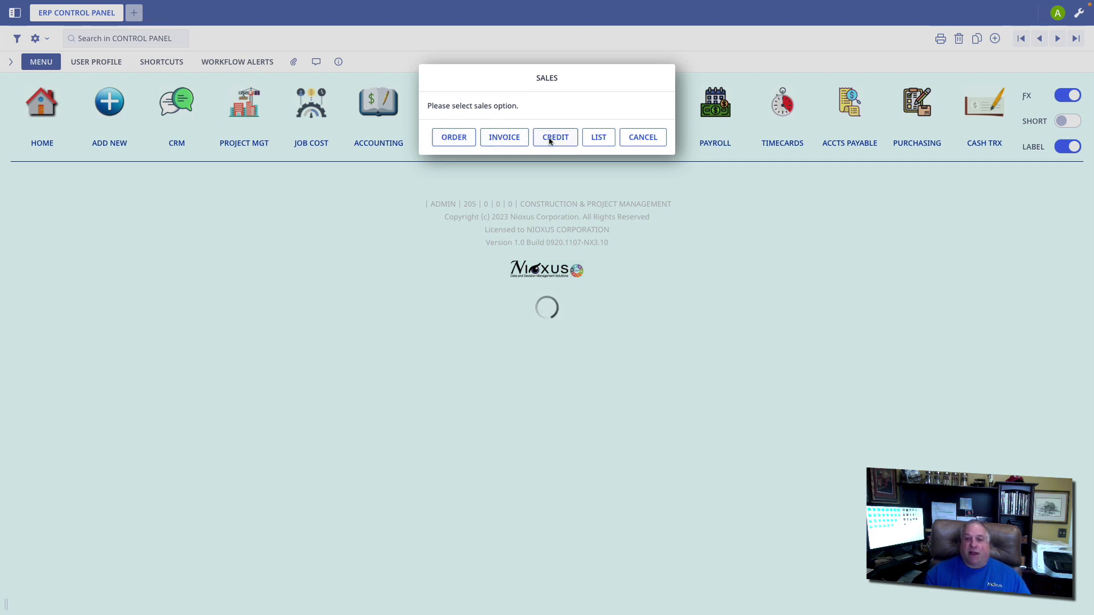
left_click(593, 137)
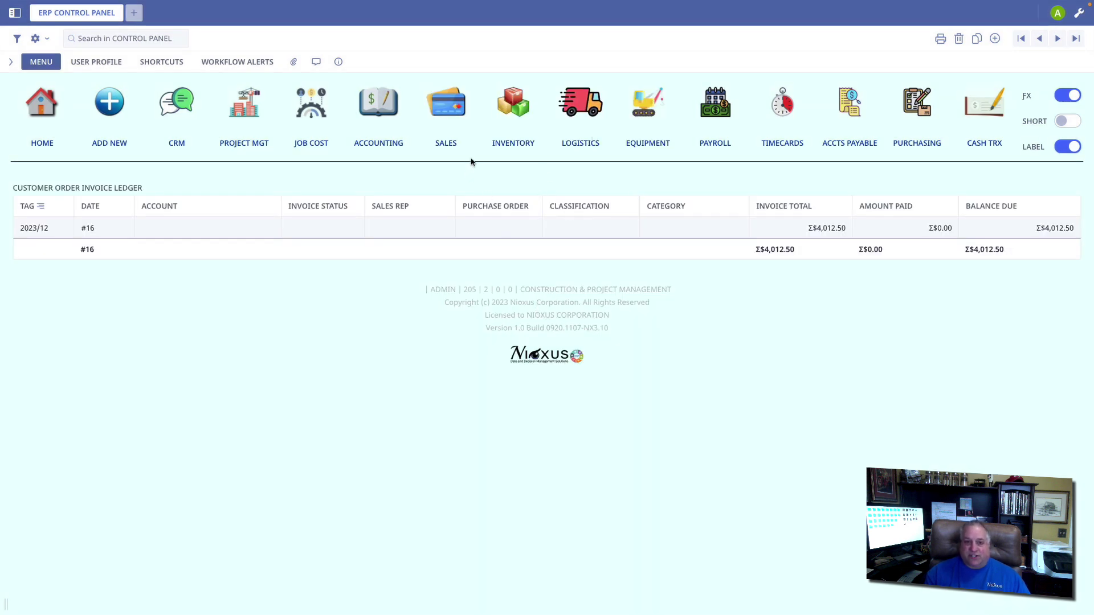
Dismiss the Sales options, go back to Home, and reopen the Sales dialog
left_click(447, 108)
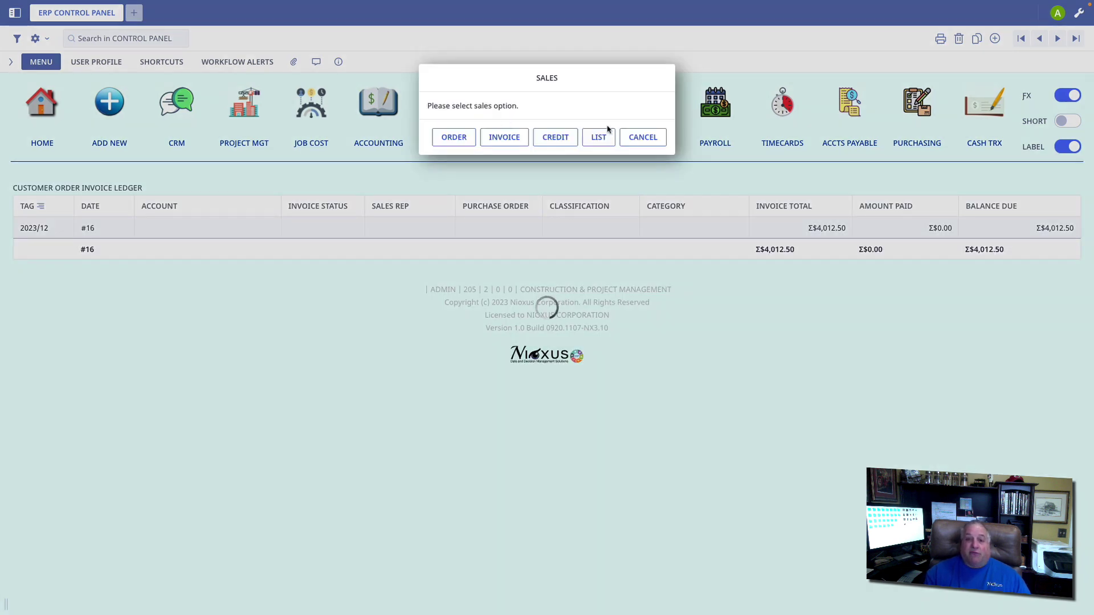
left_click(634, 138)
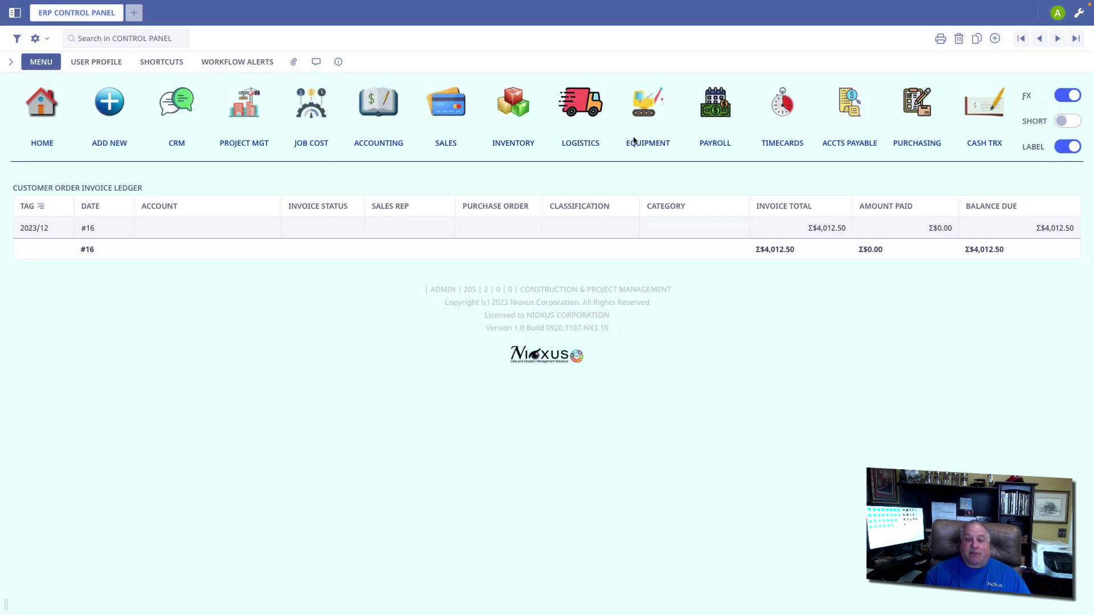
left_click(45, 104)
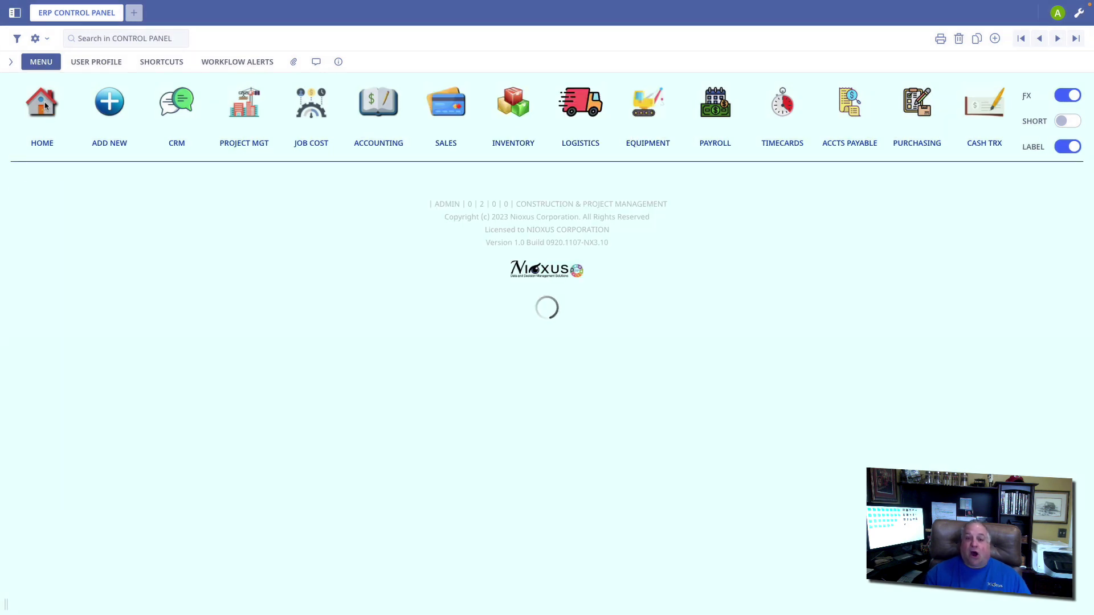
left_click(442, 105)
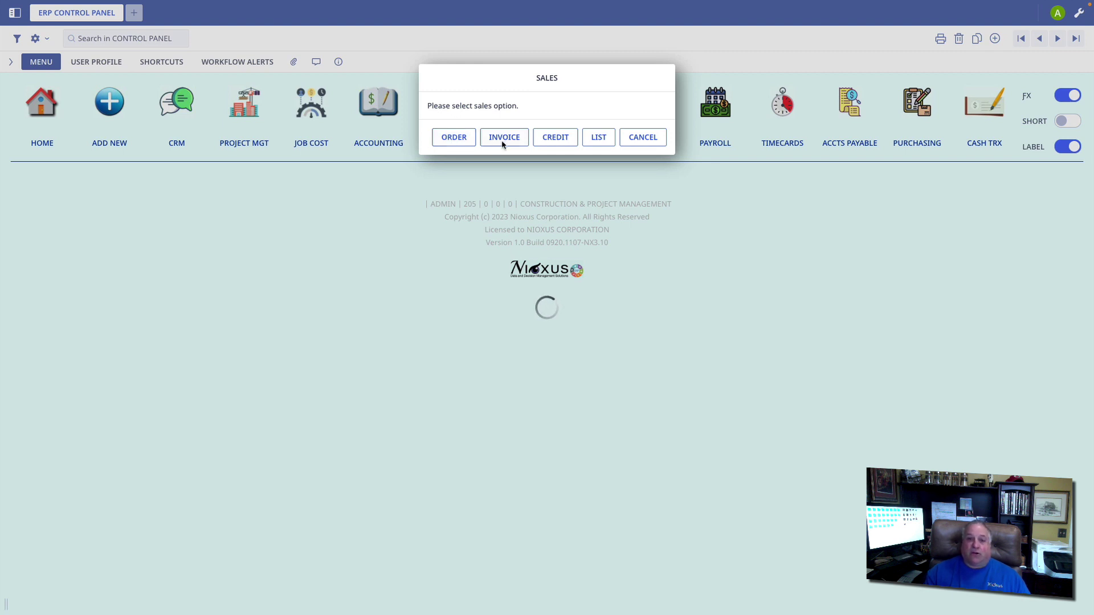
Start a new sales order and leave its form in Pick product-selection mode
left_click(453, 139)
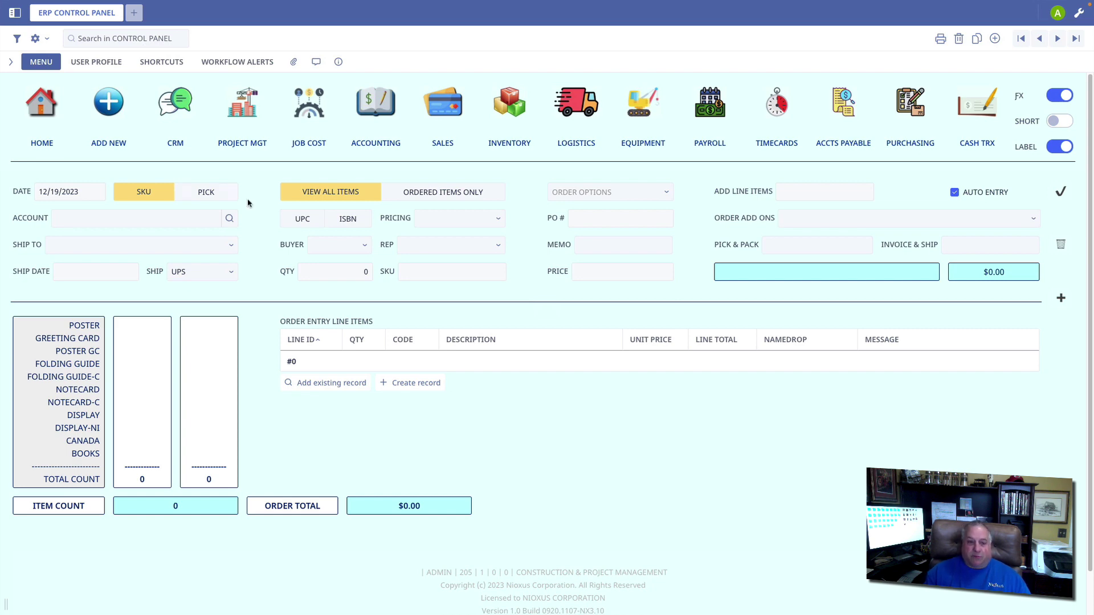
left_click(206, 192)
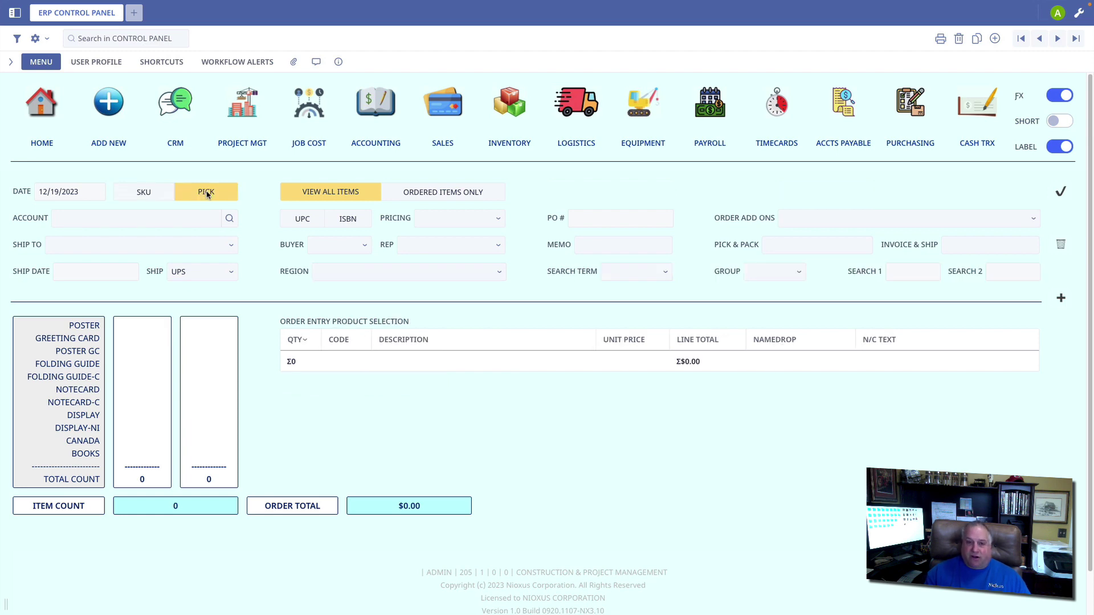
left_click(135, 196)
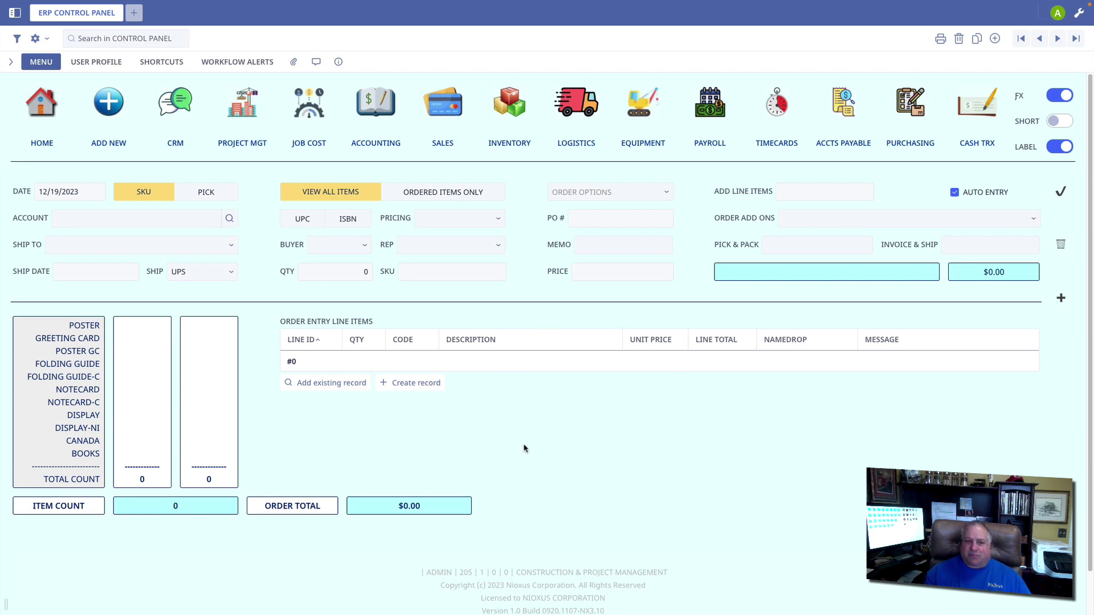
left_click(201, 194)
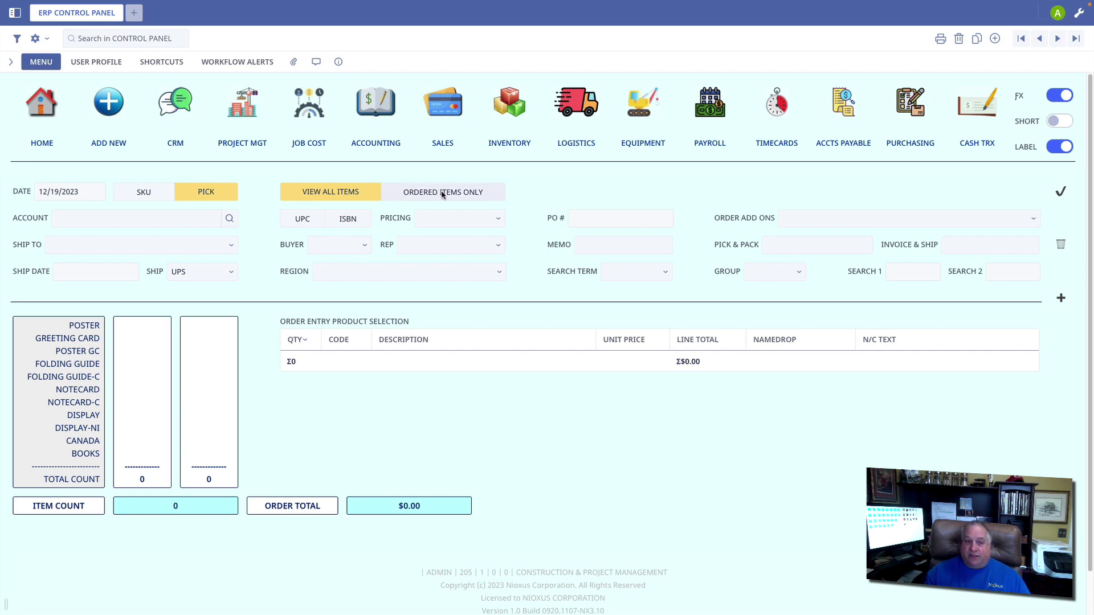
Set the order account to INLAND CORPORATION, then review the pricing levels and order add-ons
left_click(96, 223)
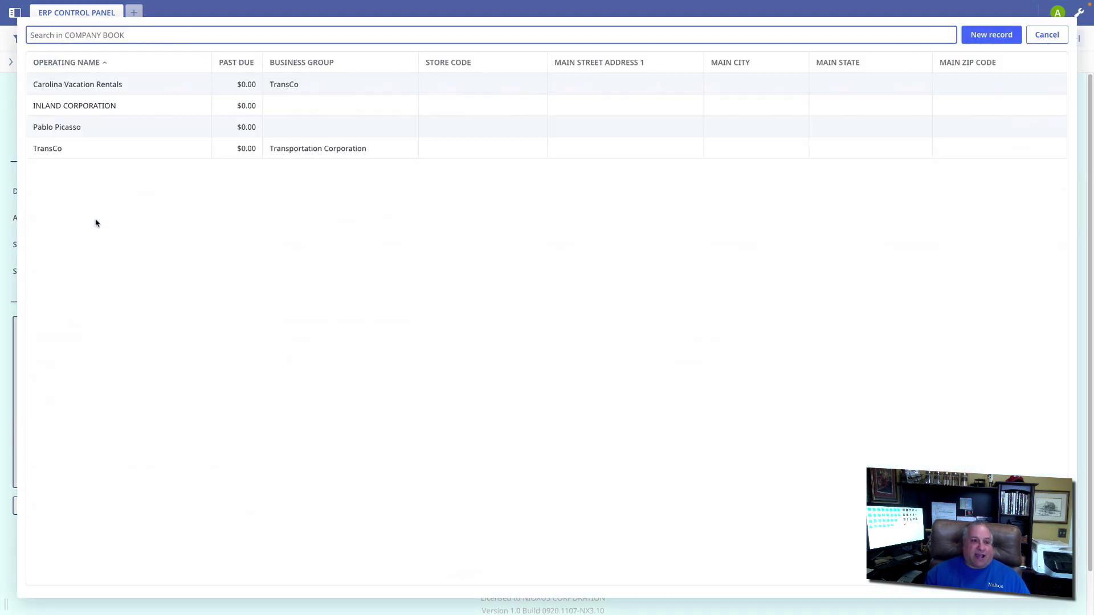
left_click(85, 106)
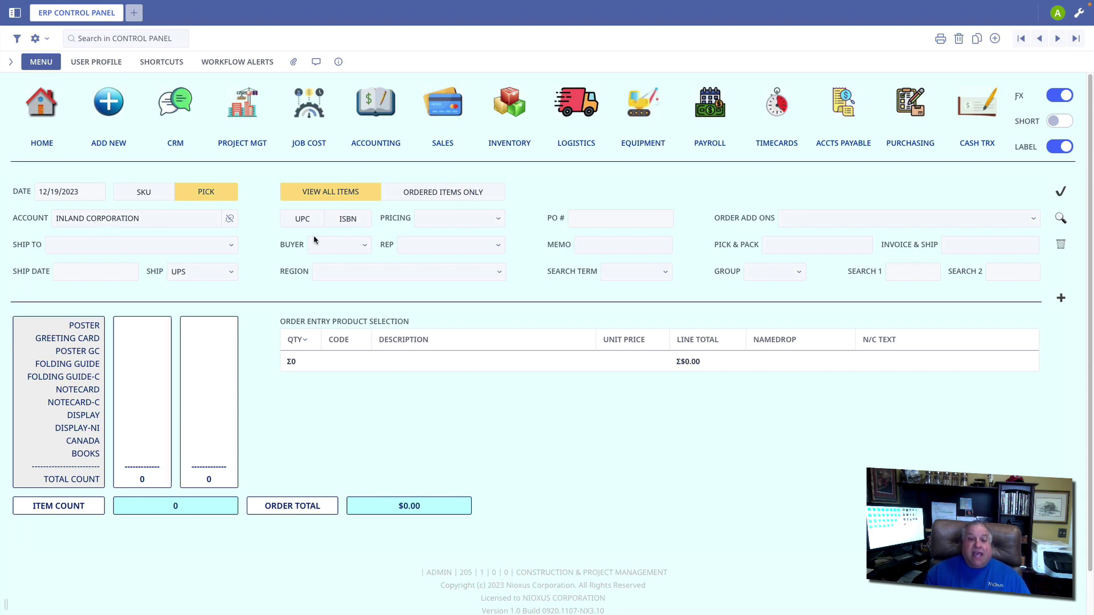
left_click(444, 223)
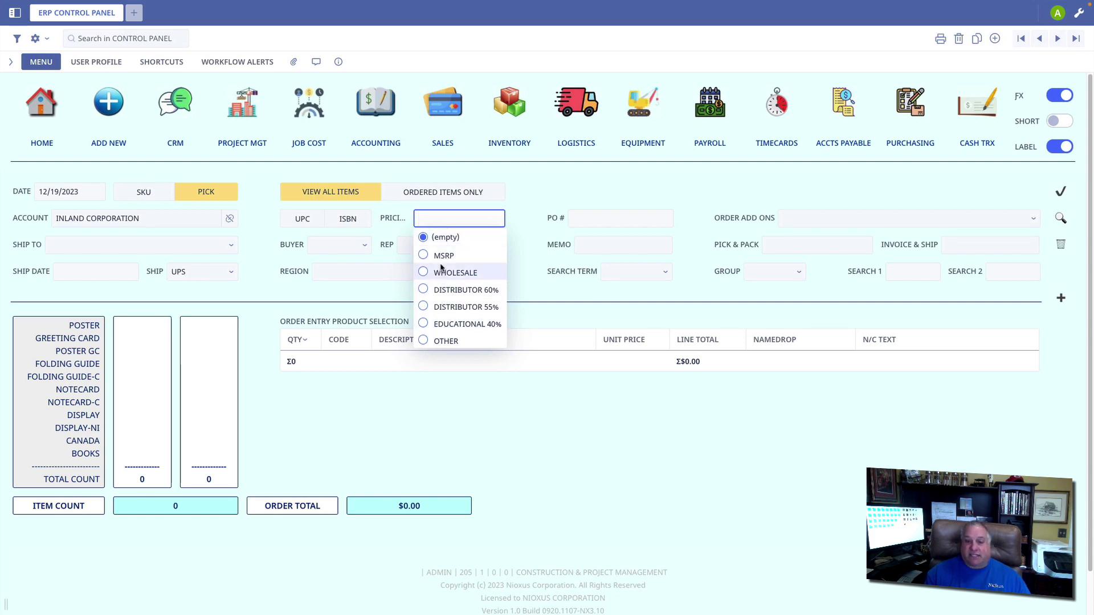
left_click(535, 190)
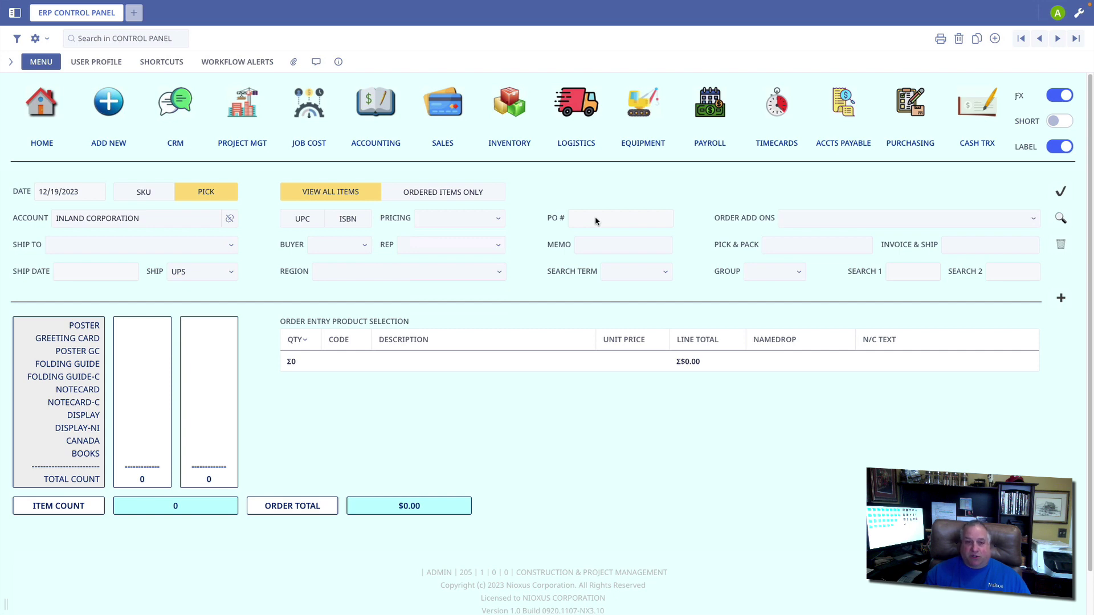
left_click(799, 220)
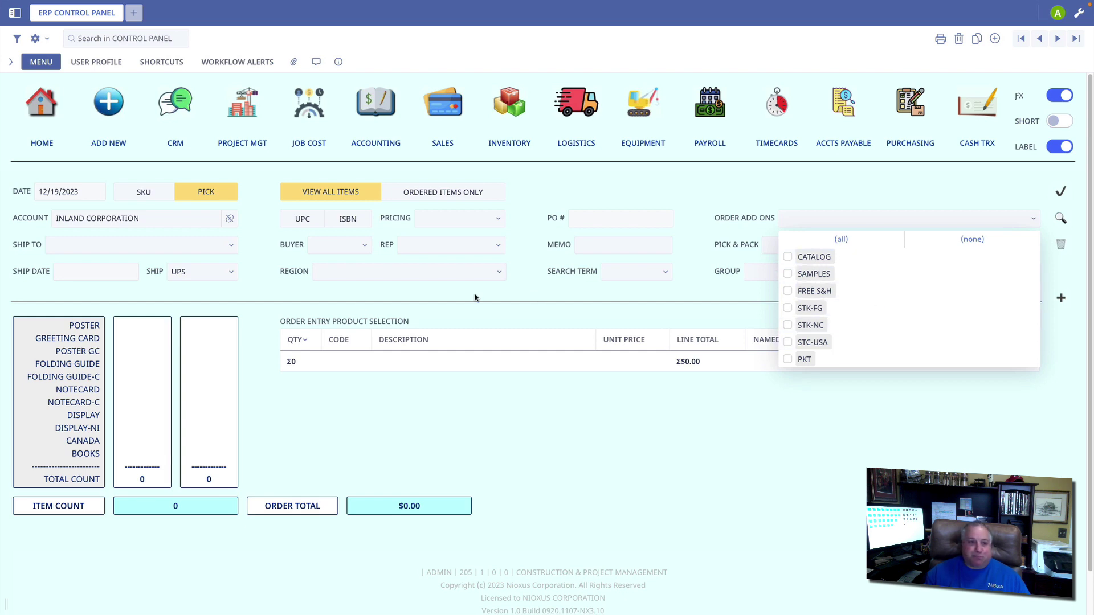
left_click(254, 372)
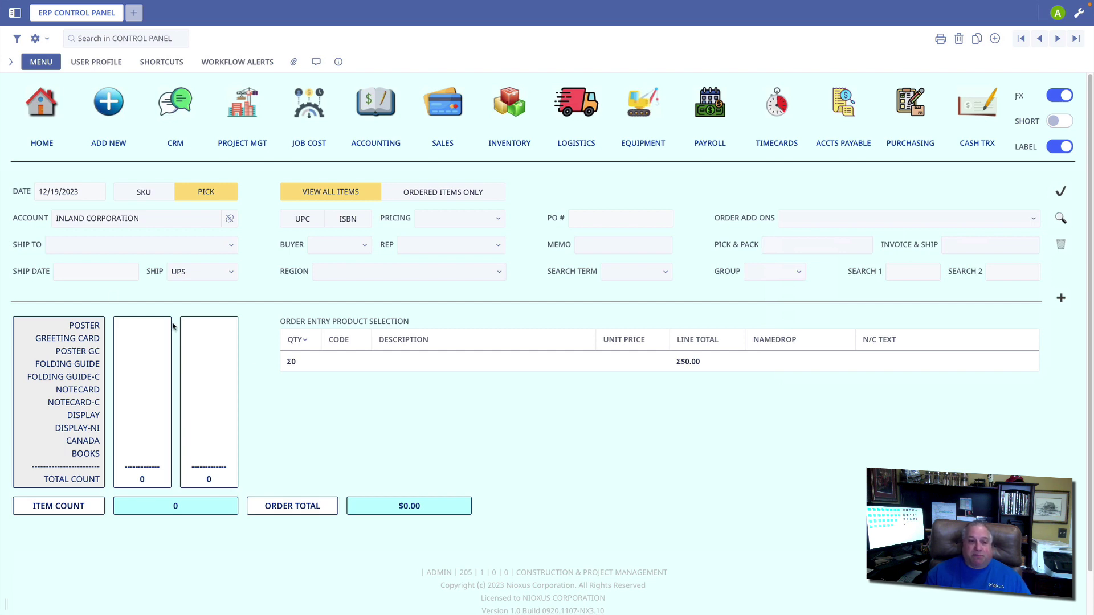
left_click(89, 245)
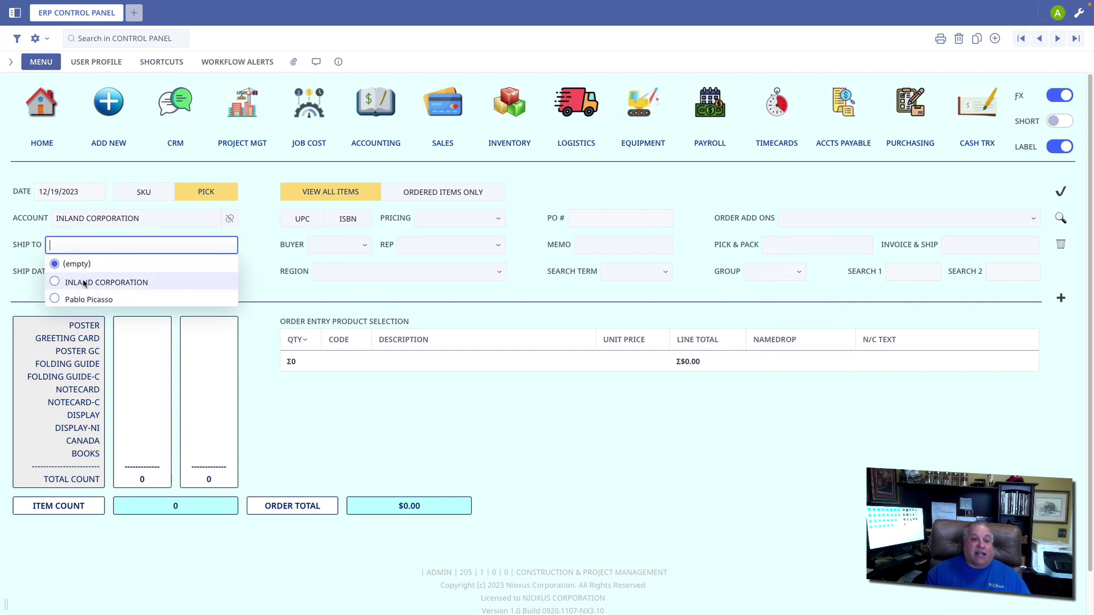
double_click(78, 220)
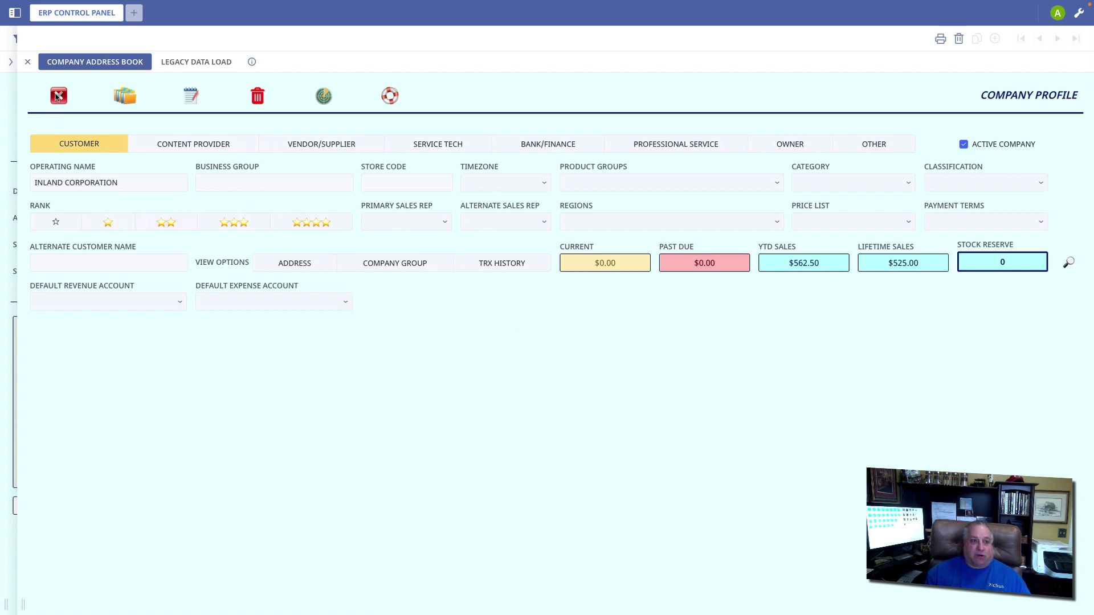
left_click(59, 97)
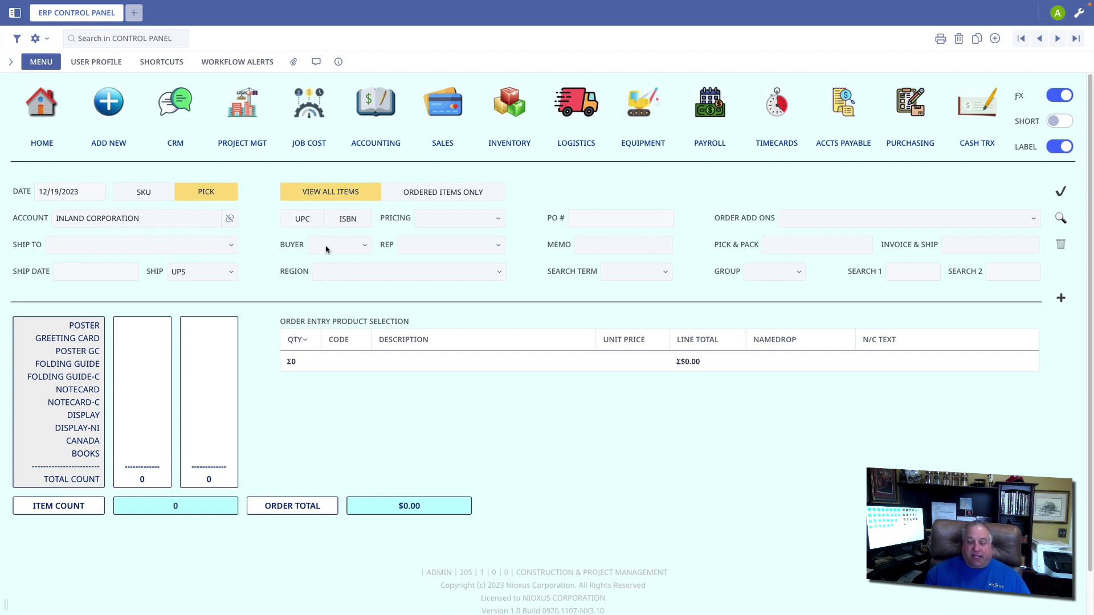
left_click(431, 244)
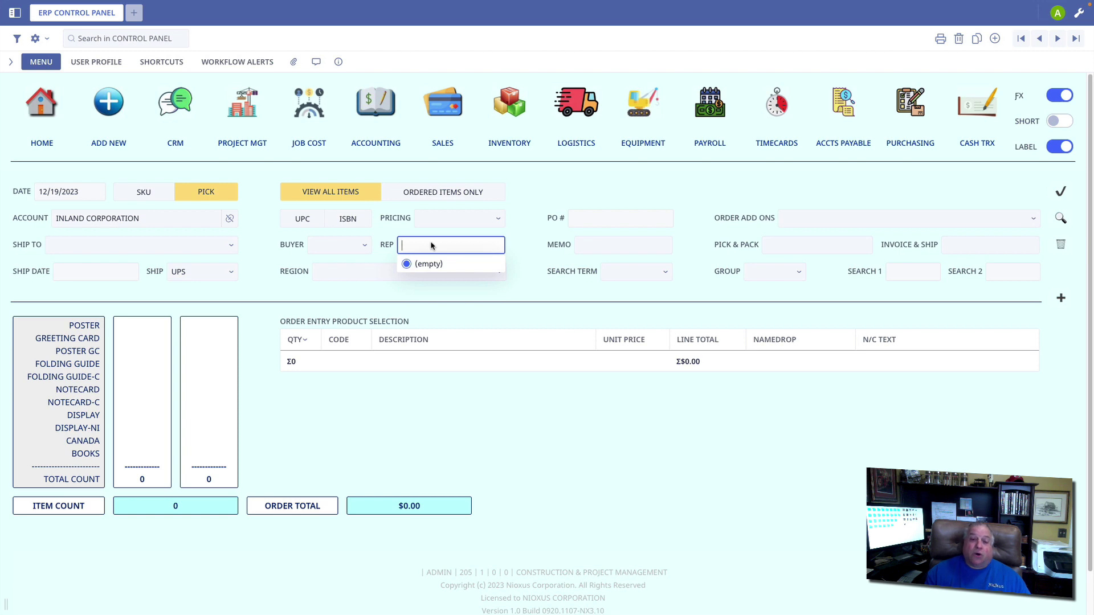
left_click(605, 245)
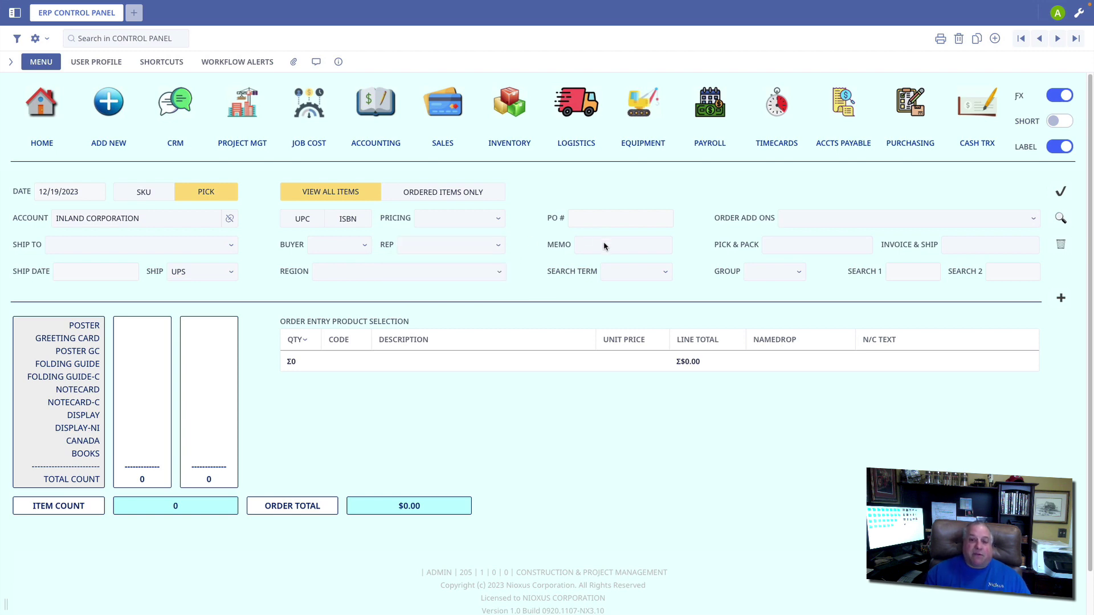
left_click(605, 245)
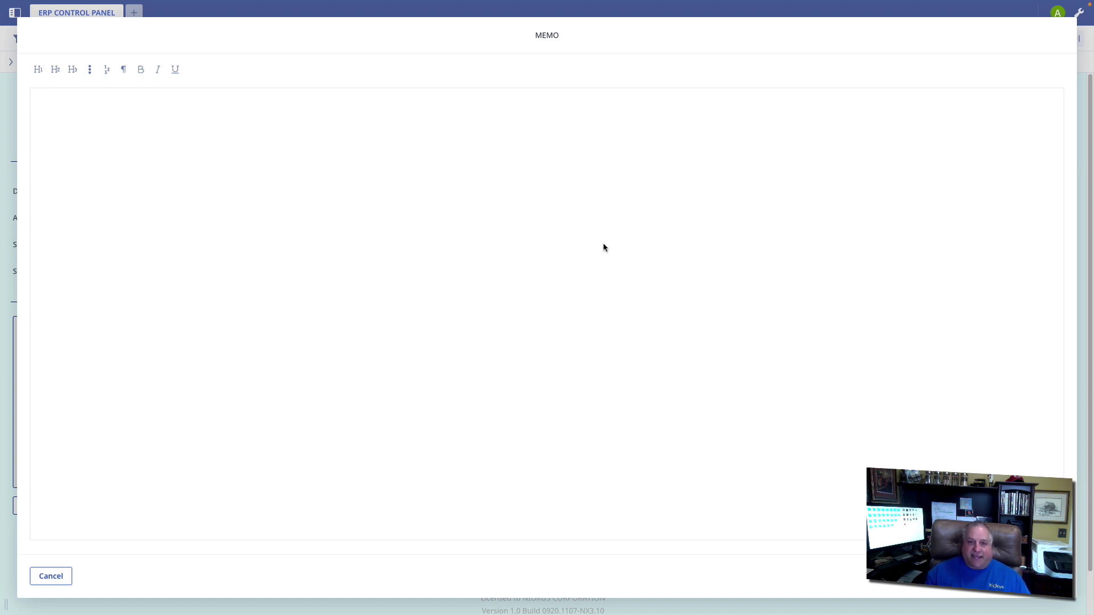
key("Escape")
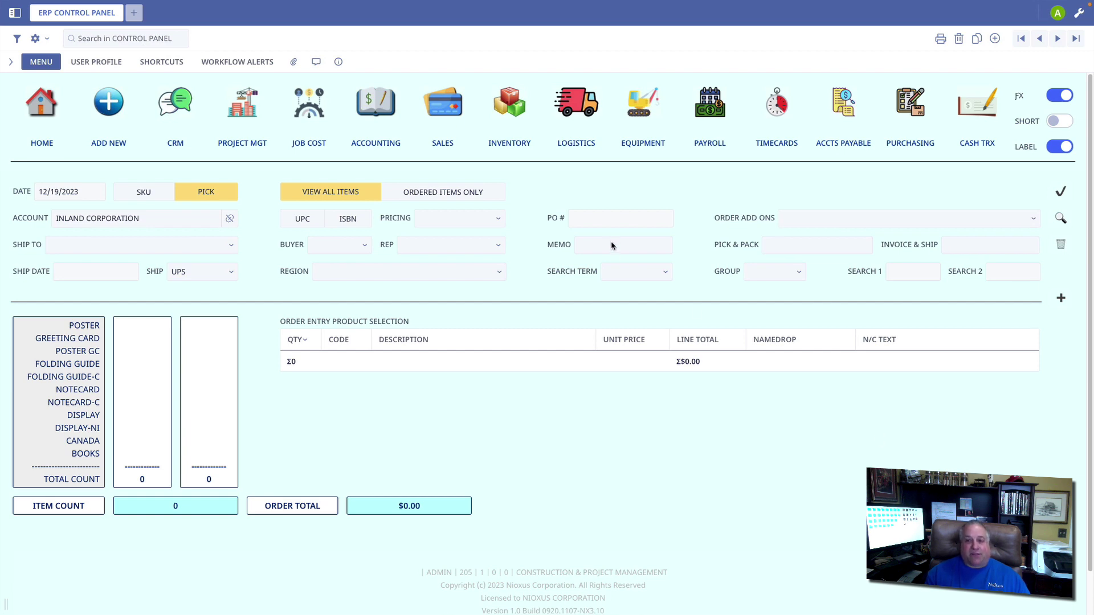
left_click(793, 246)
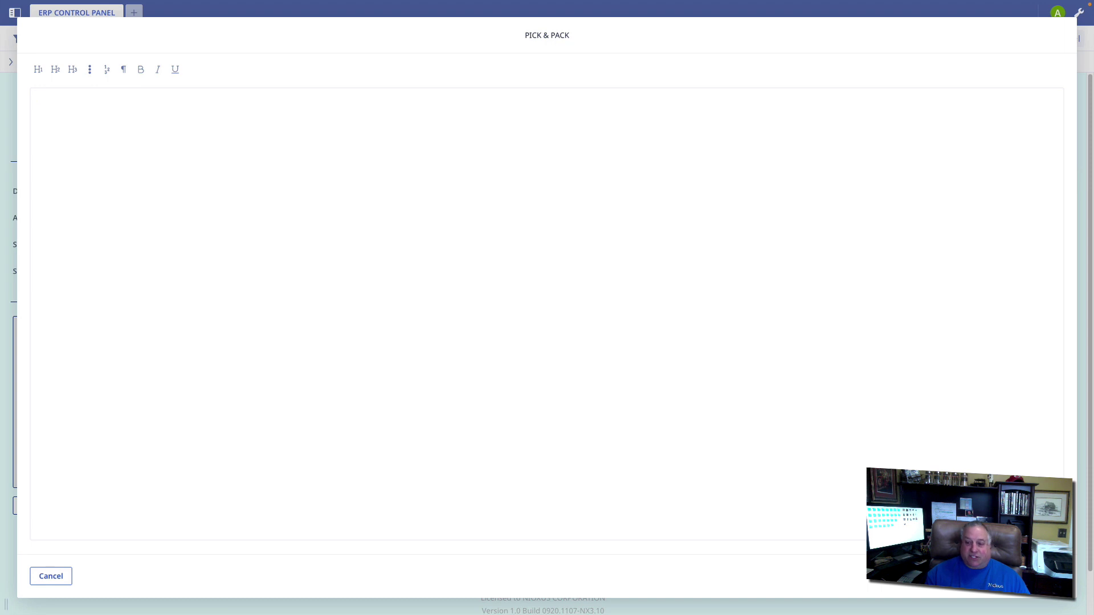
key("Escape")
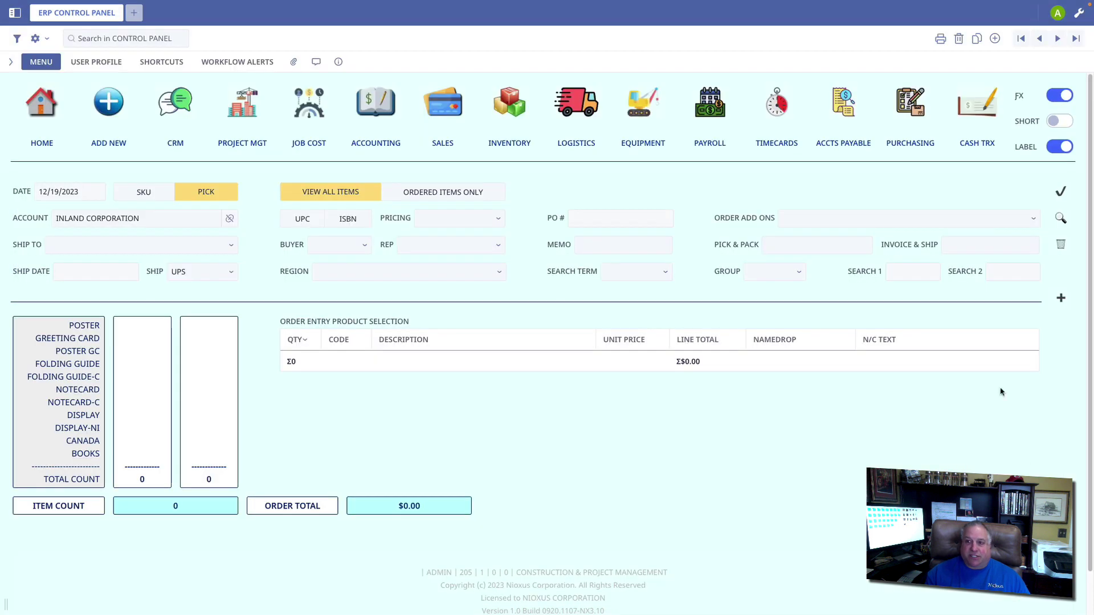
left_click(970, 247)
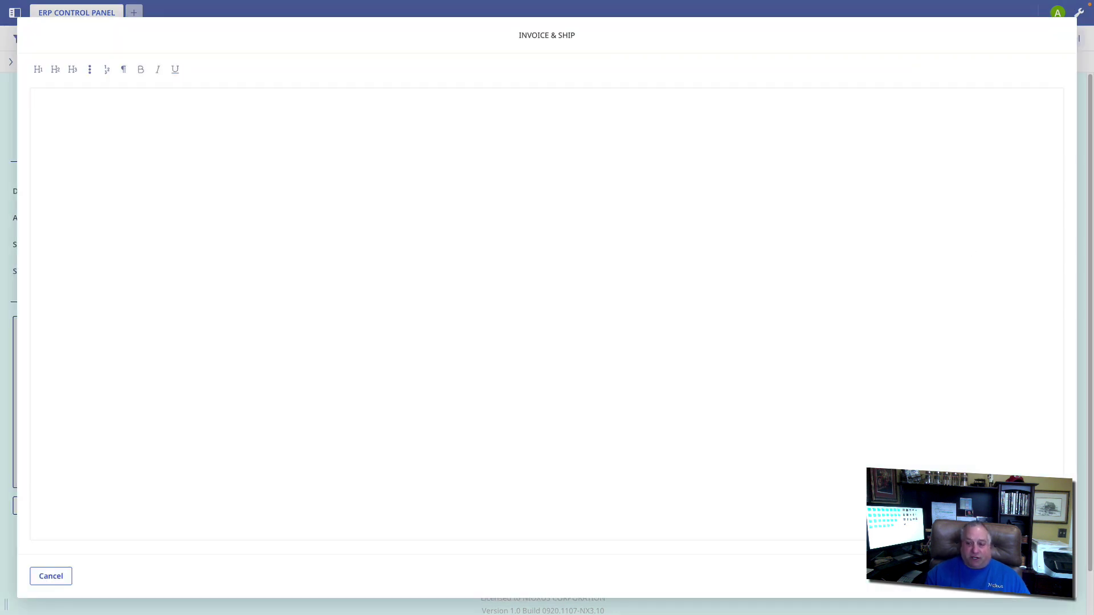
key("Escape")
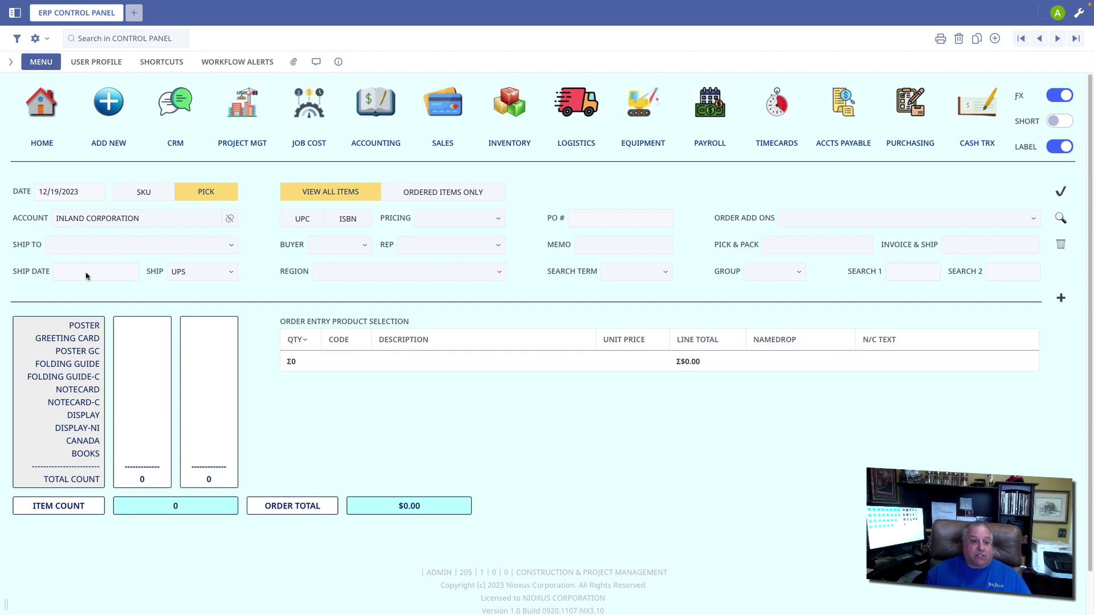
left_click(180, 273)
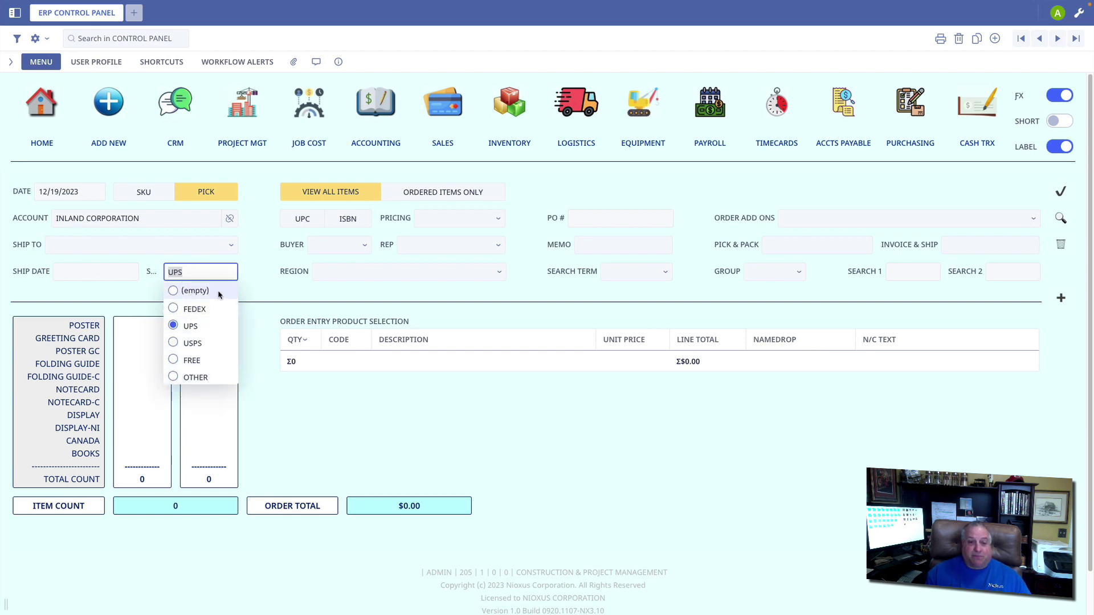
left_click(337, 289)
left_click(339, 274)
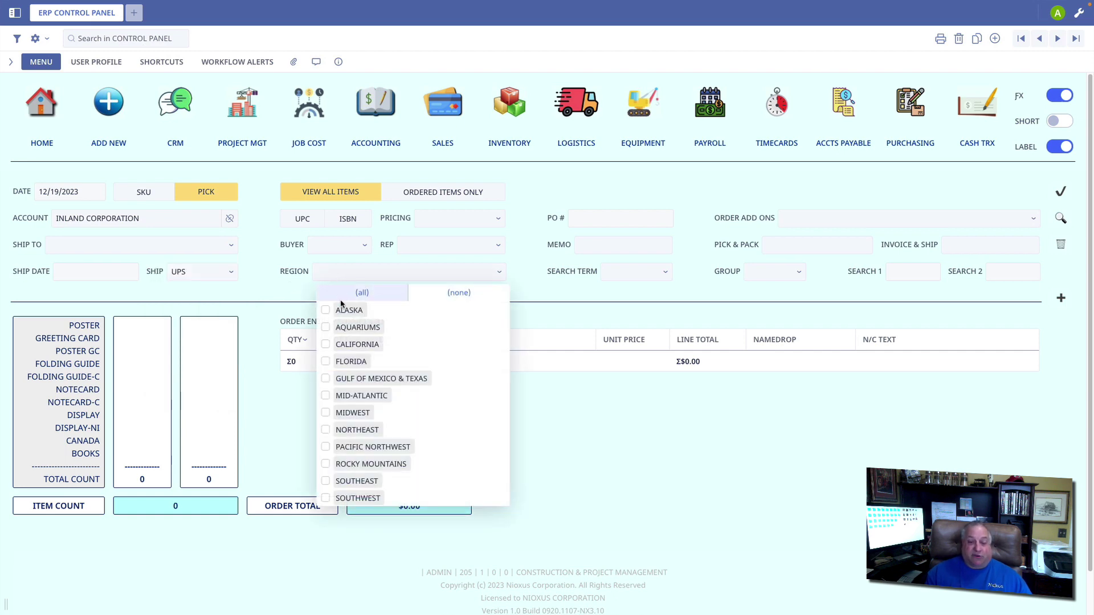
left_click(627, 272)
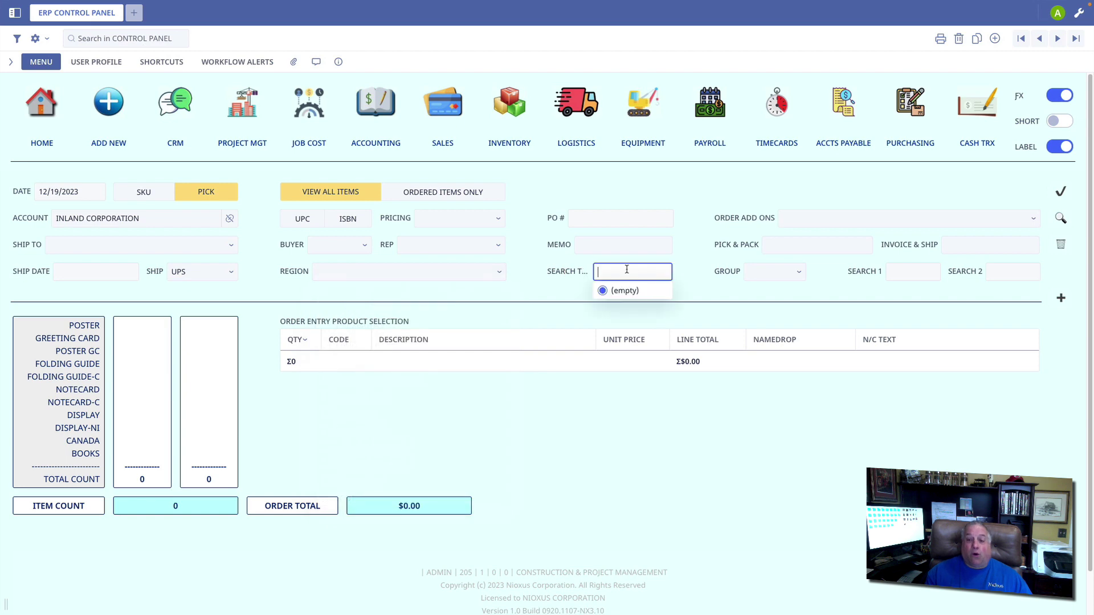
left_click(565, 290)
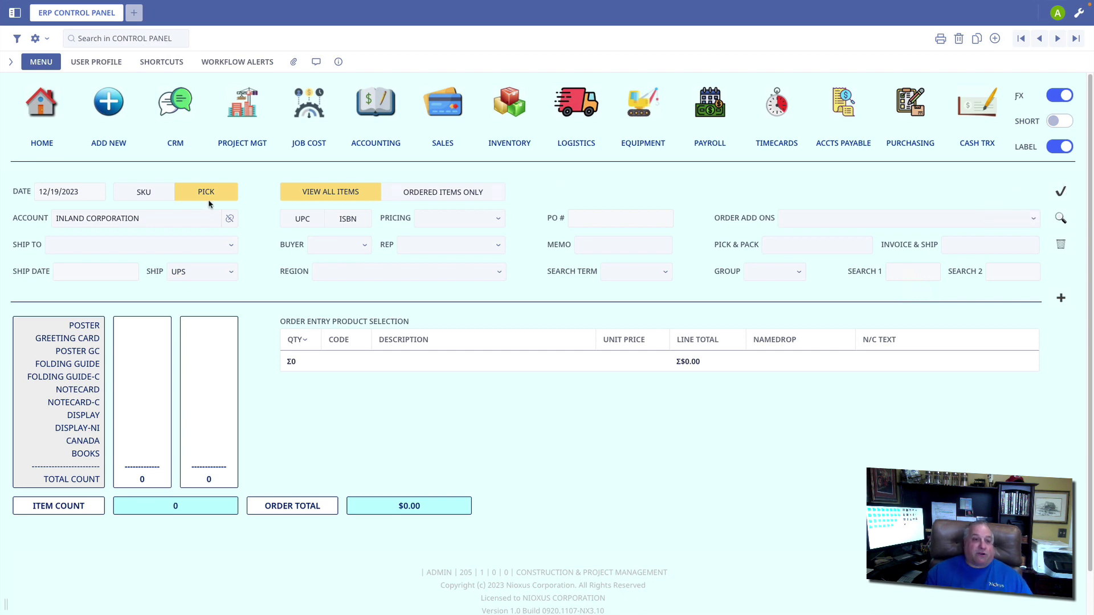
Switch to SKU entry and add five blank line rows, 3506 through 3510
left_click(131, 197)
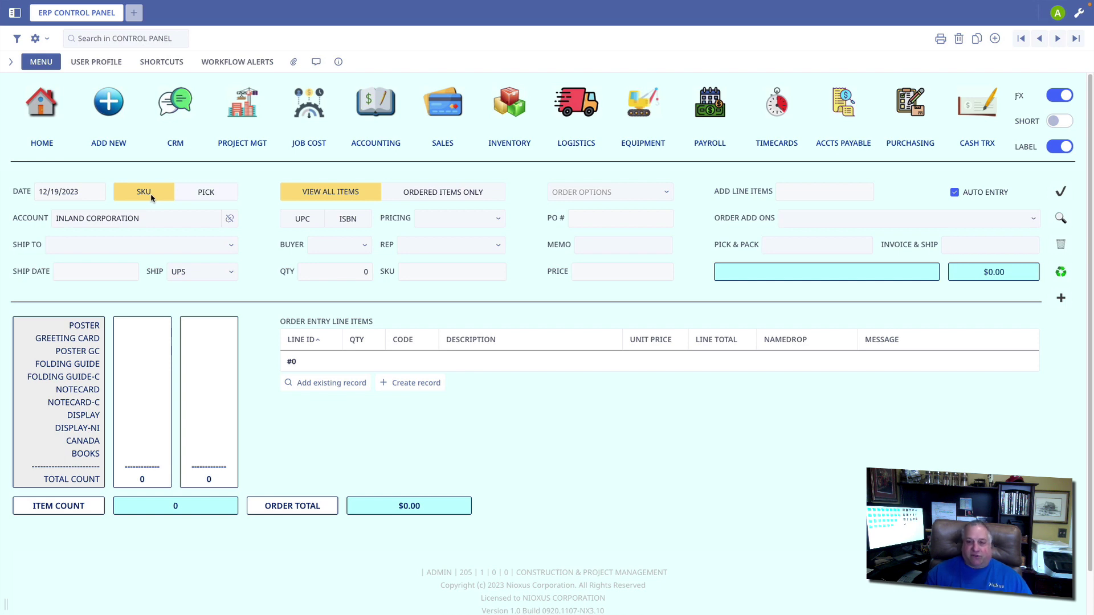
left_click(825, 192)
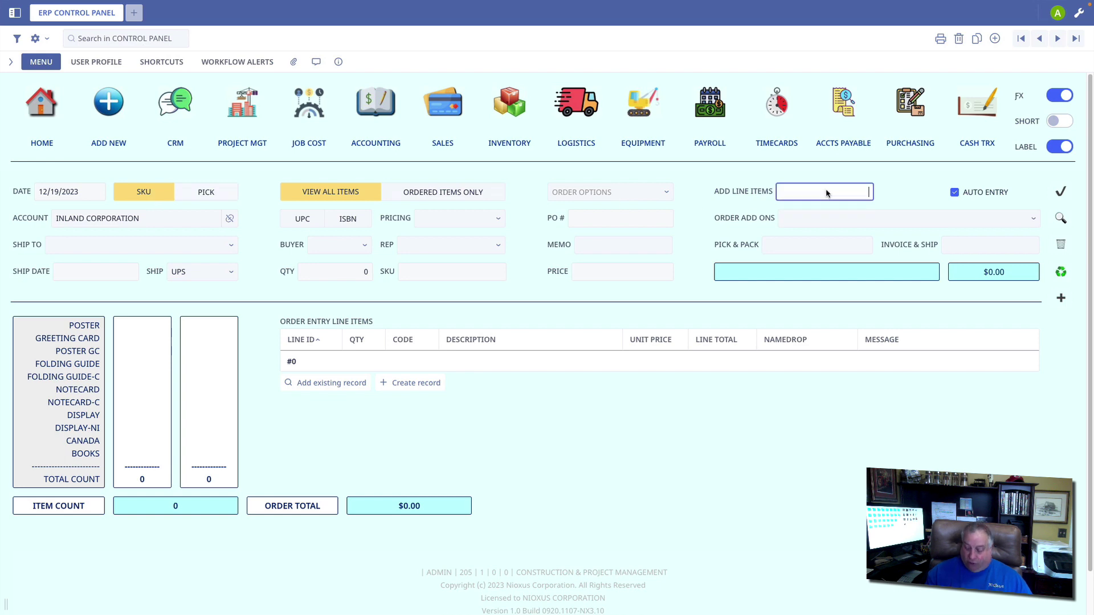
left_click(1062, 192)
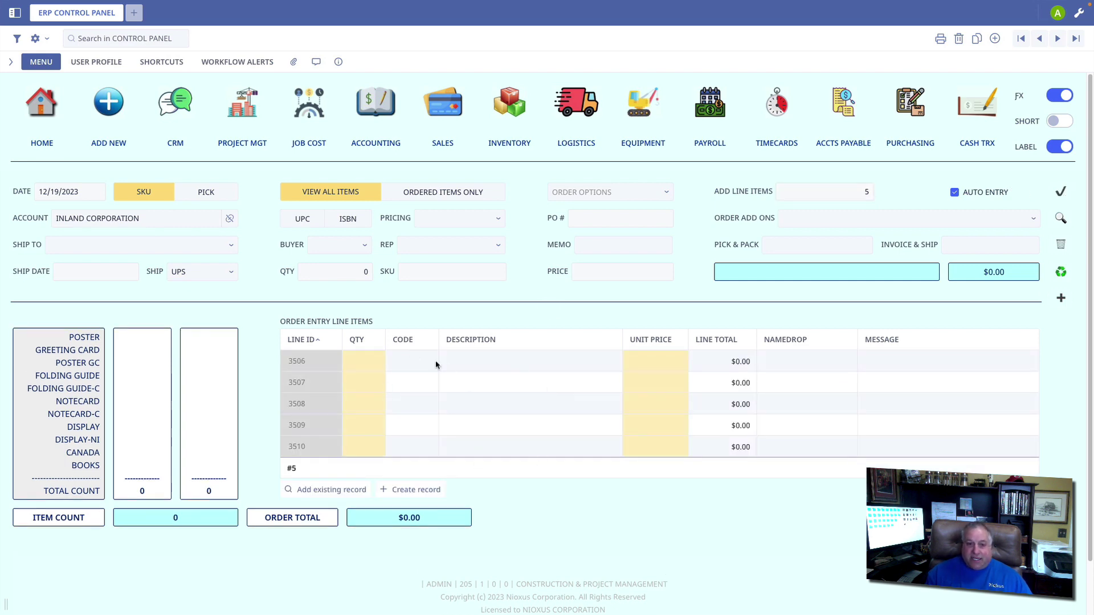
left_click(409, 363)
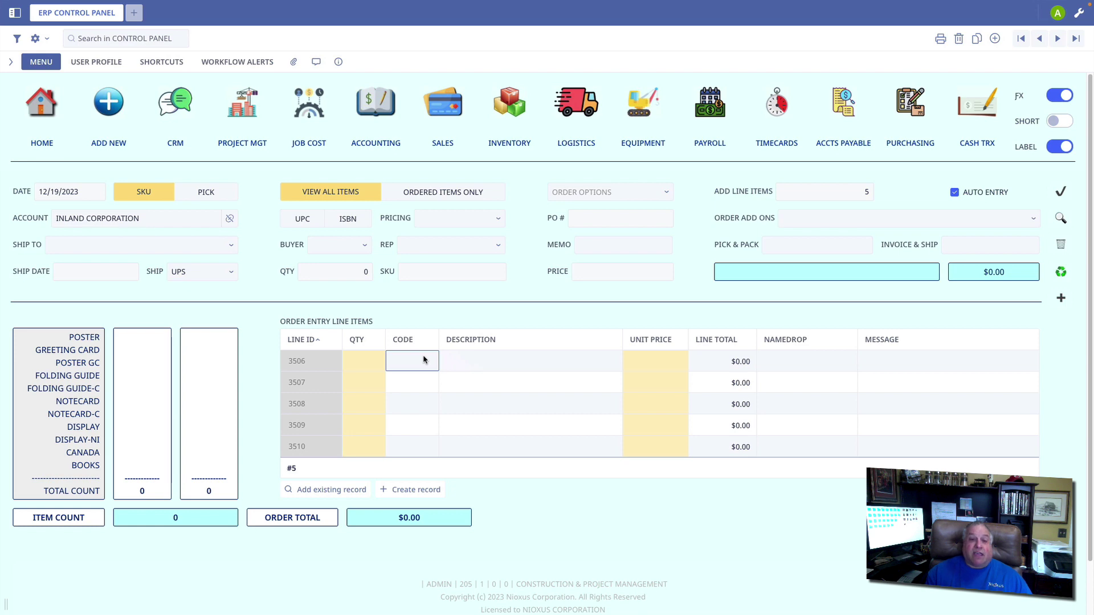
Clear all order fields and lines, reset the account to Inland Corporation, and show its lookup options
left_click(1061, 246)
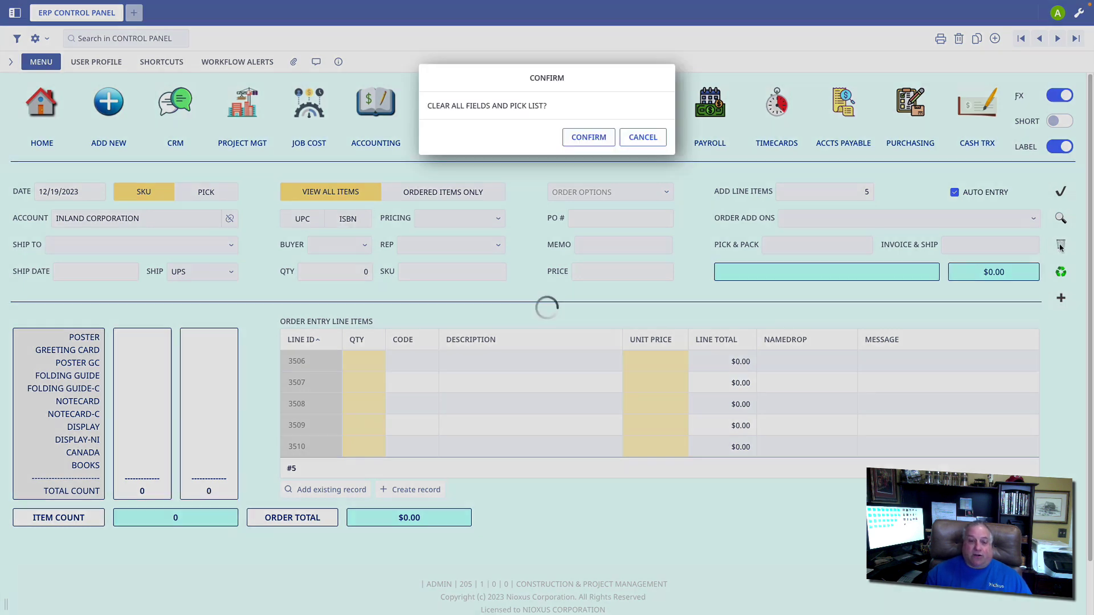
left_click(592, 139)
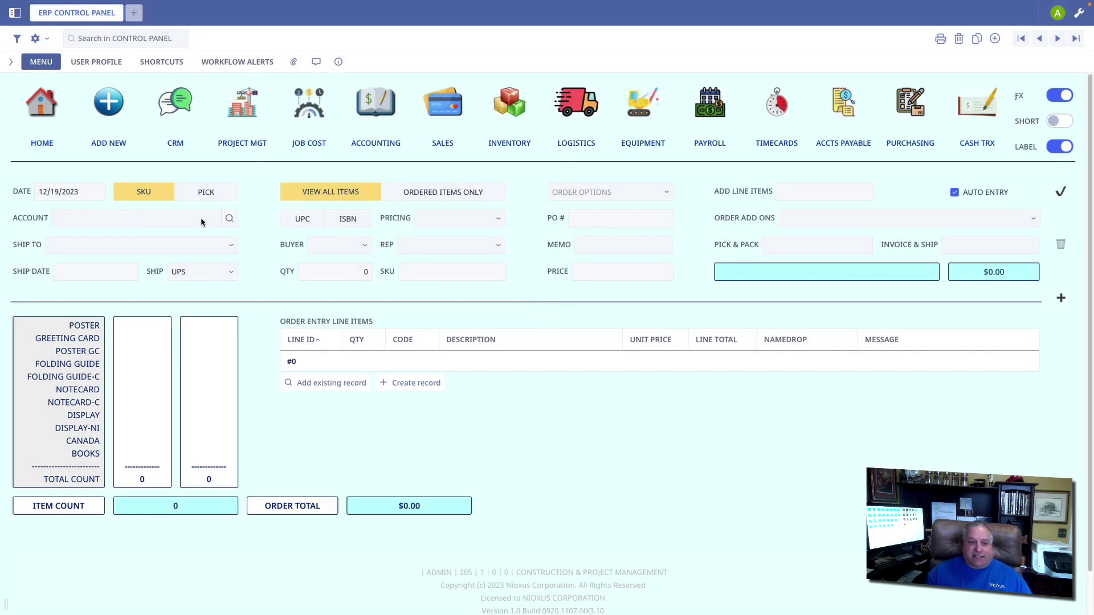
left_click(114, 223)
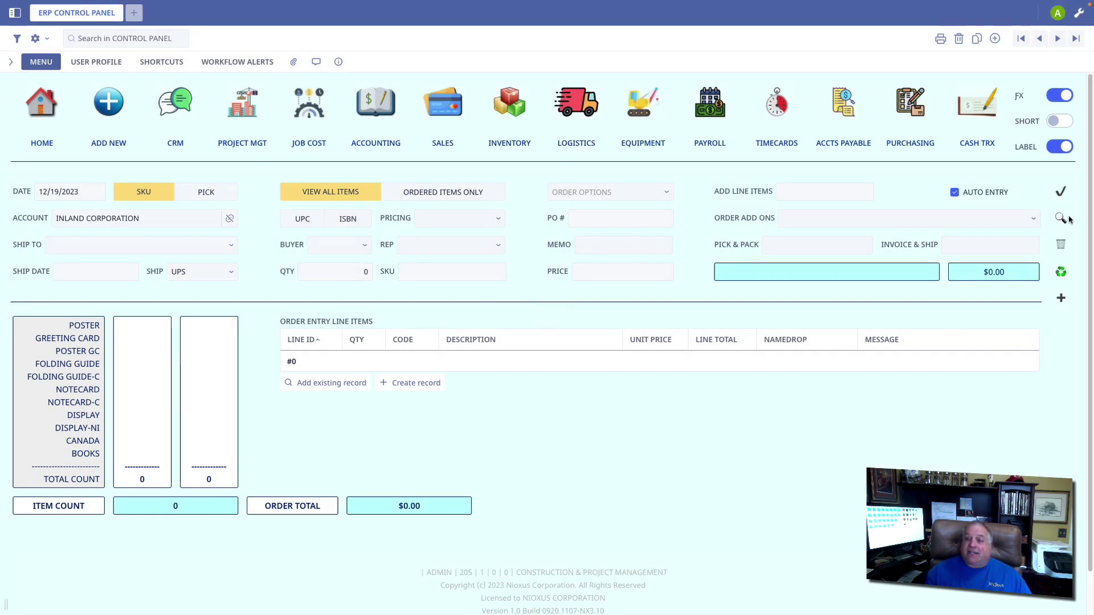
left_click(1060, 218)
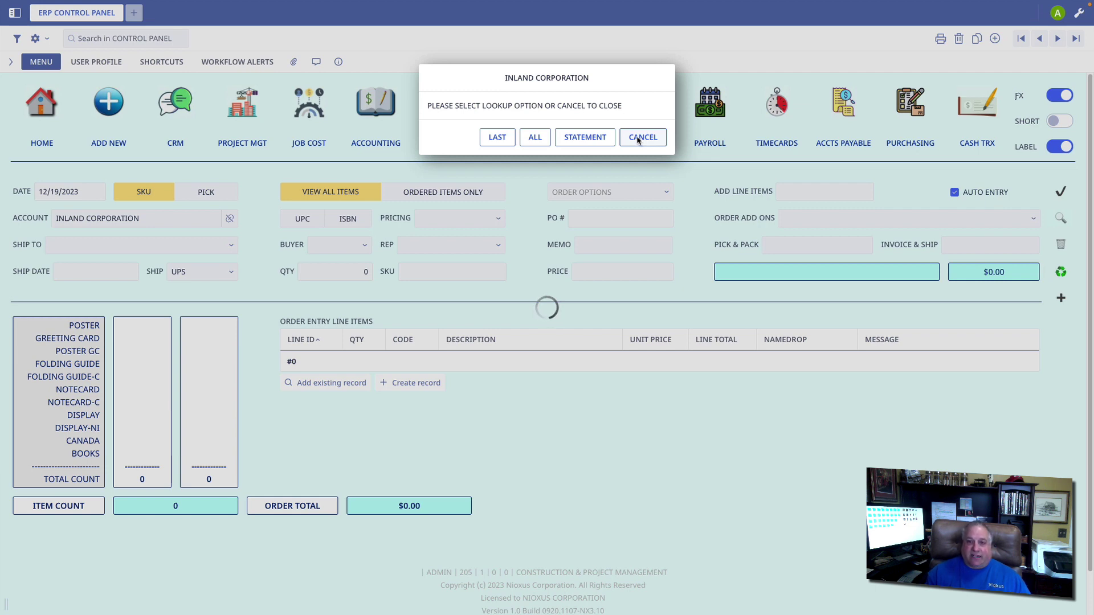
Reselect Inland Corporation and duplicate its previous order, adding line 3515 for 100 Product WDGT
left_click(639, 139)
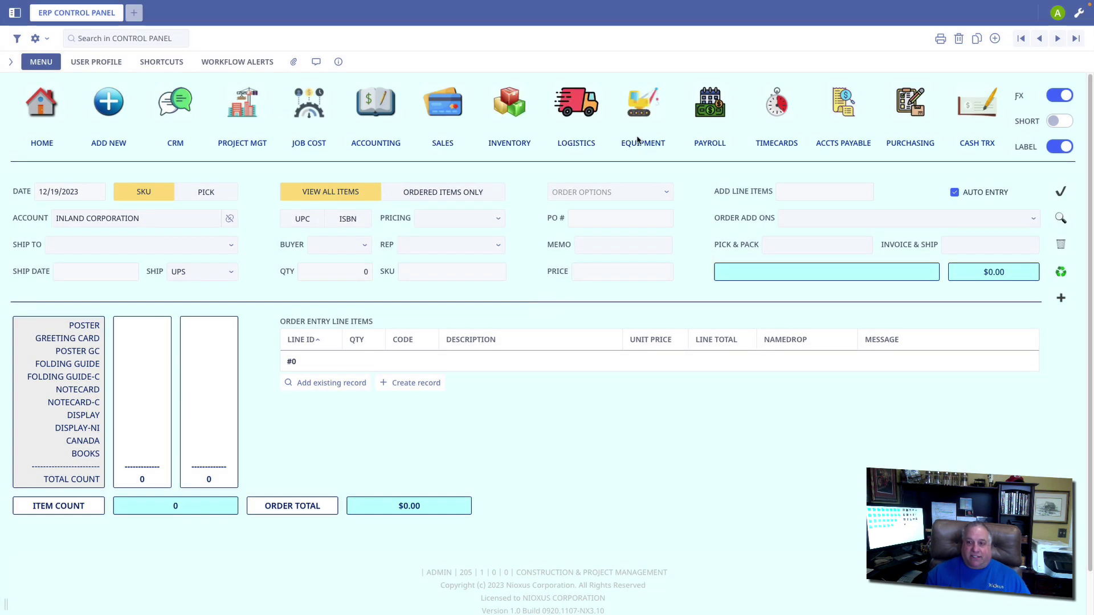
left_click(1061, 273)
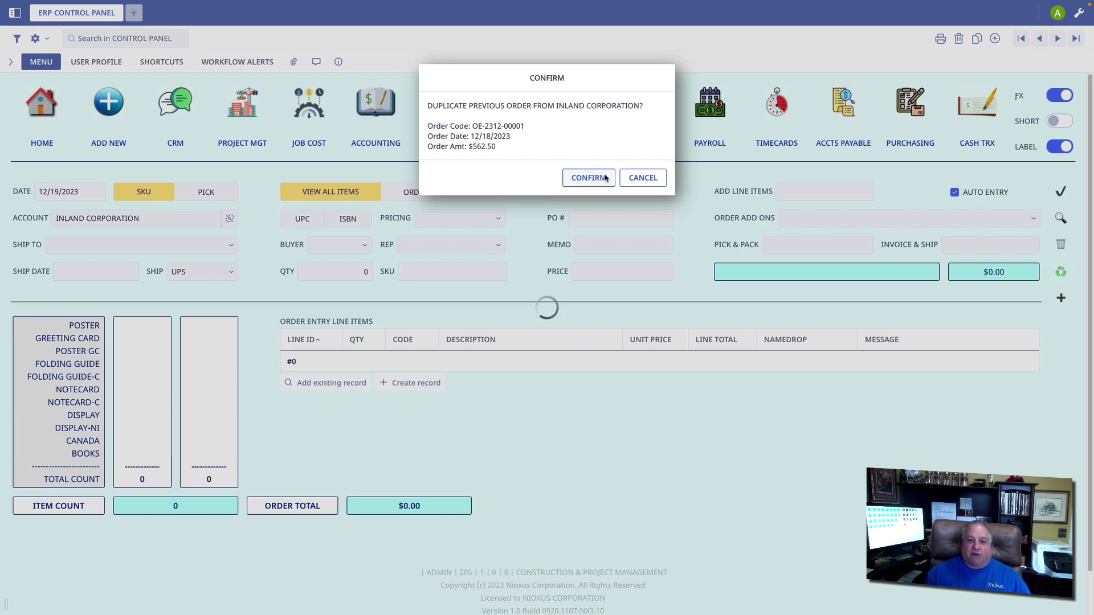
left_click(643, 177)
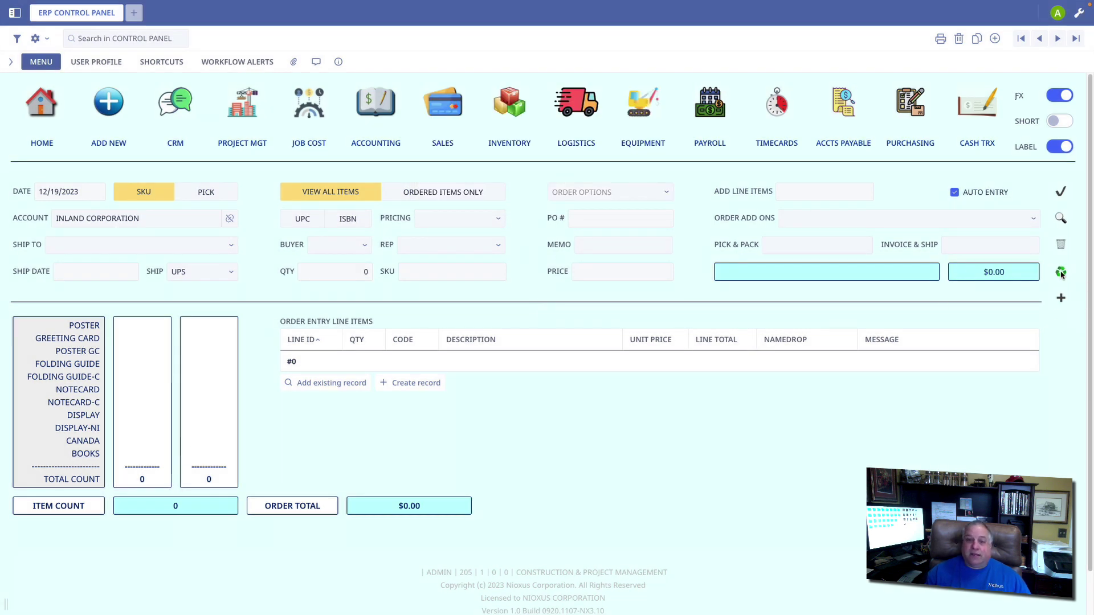
left_click(230, 220)
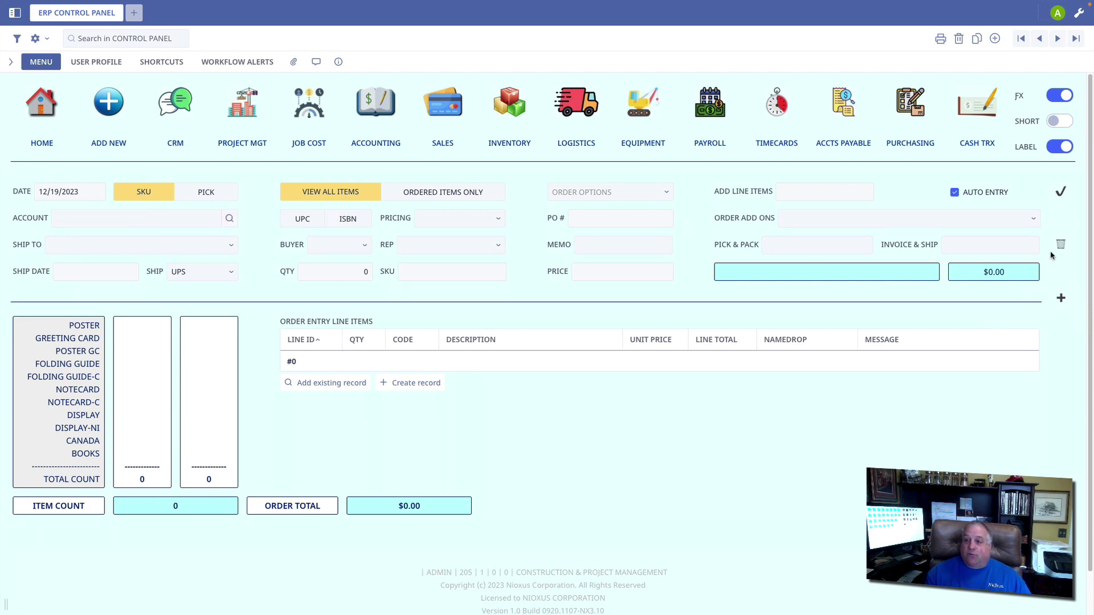
left_click(109, 220)
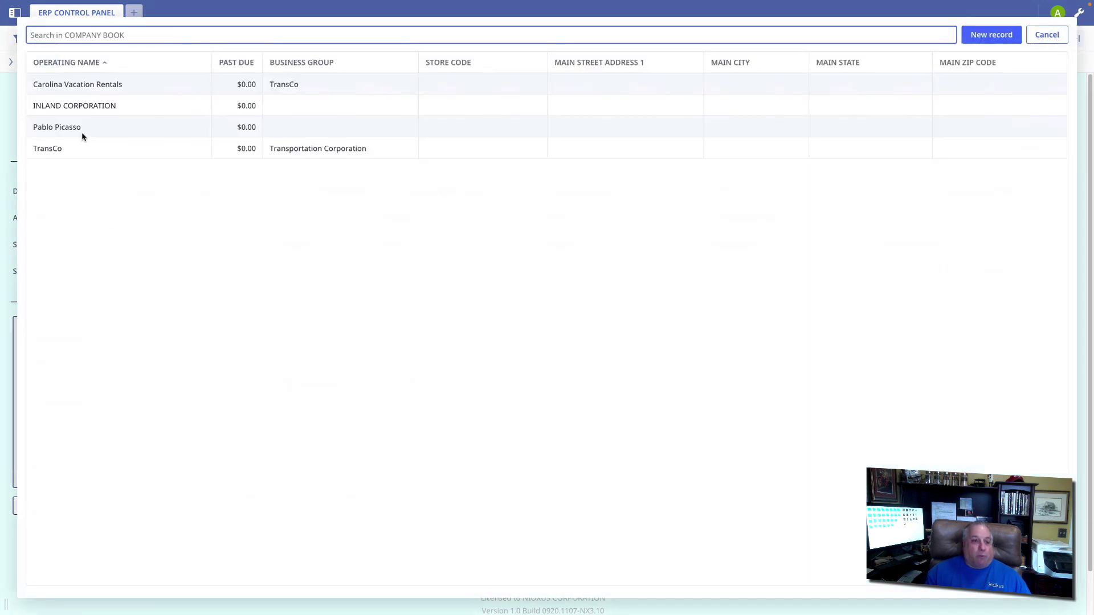
left_click(75, 107)
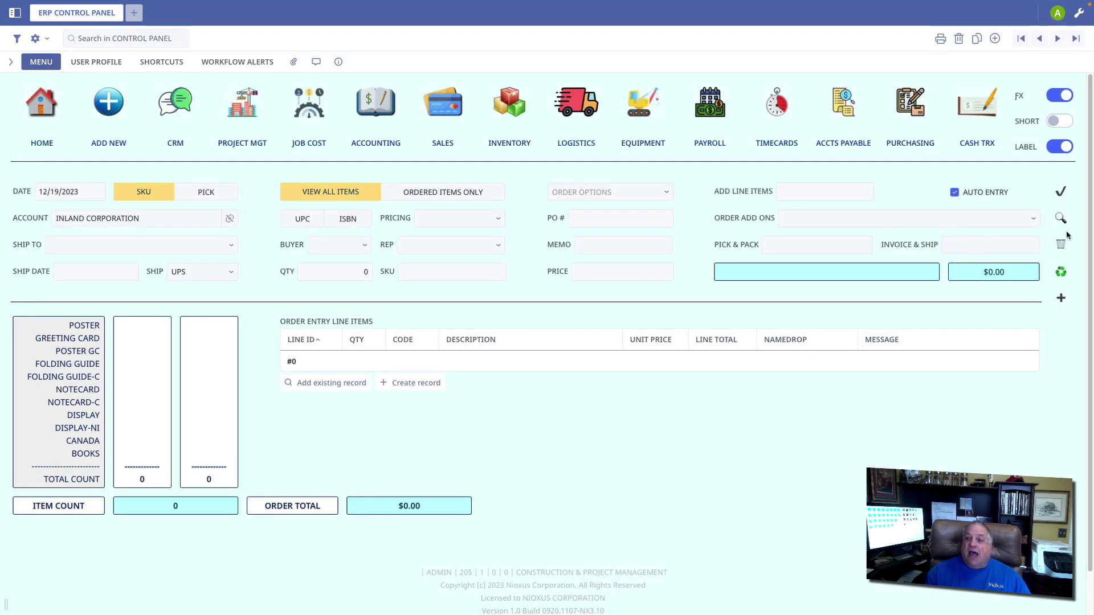
left_click(1061, 272)
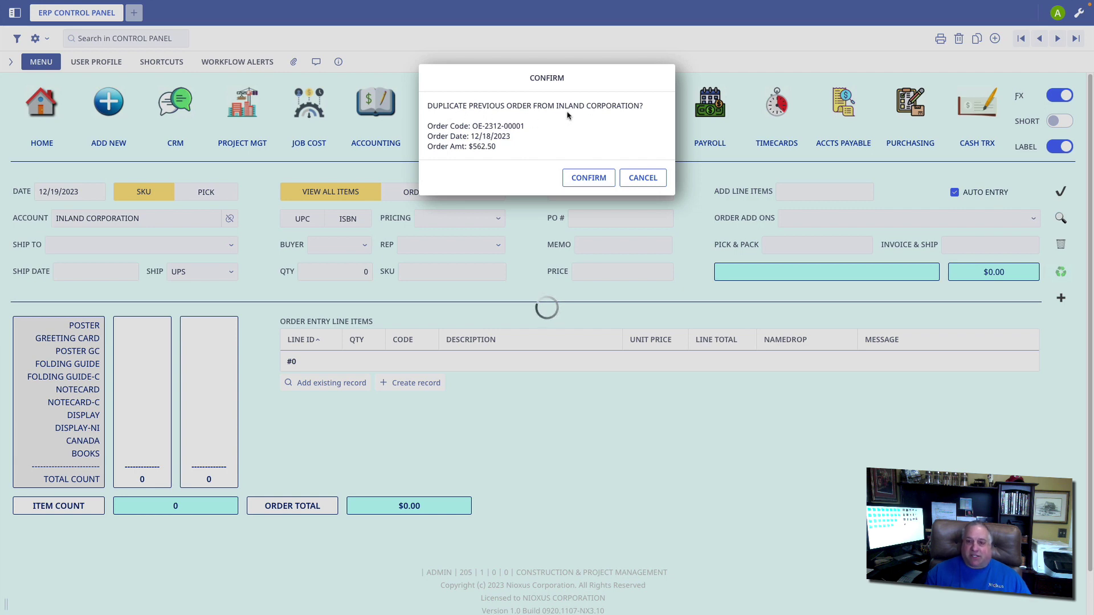
left_click(593, 179)
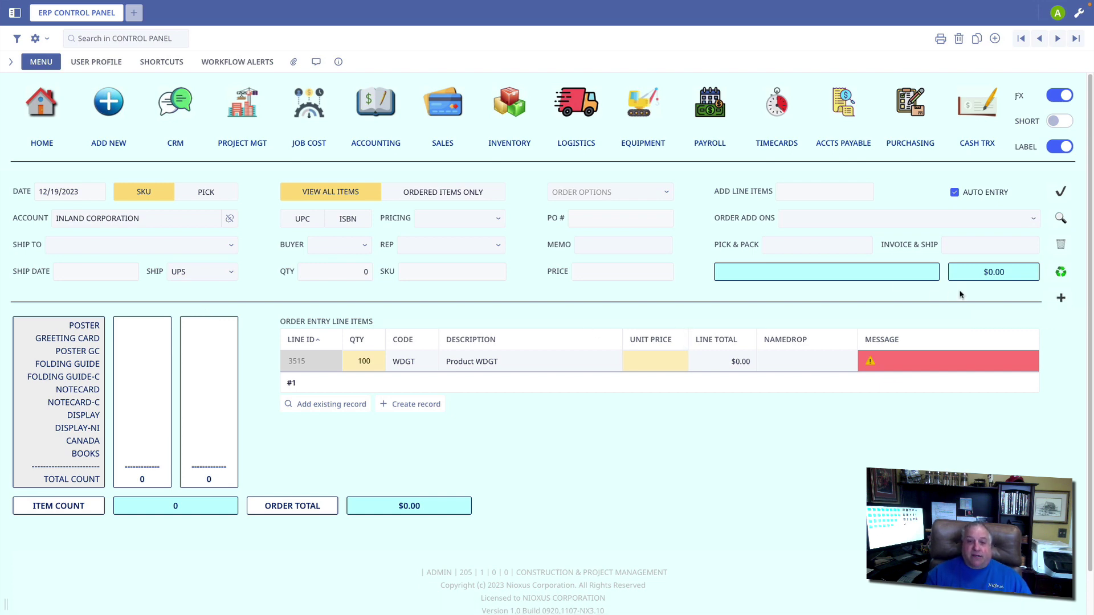
Convert the order into an Open invoice dated 12/19/2023, due 01/18/2024
left_click(1061, 300)
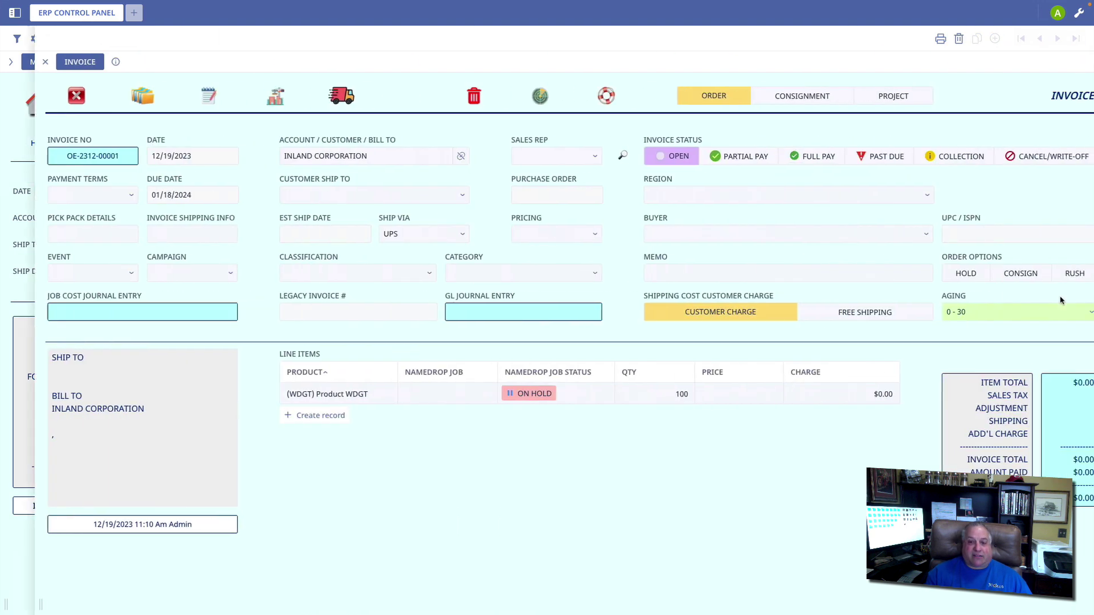